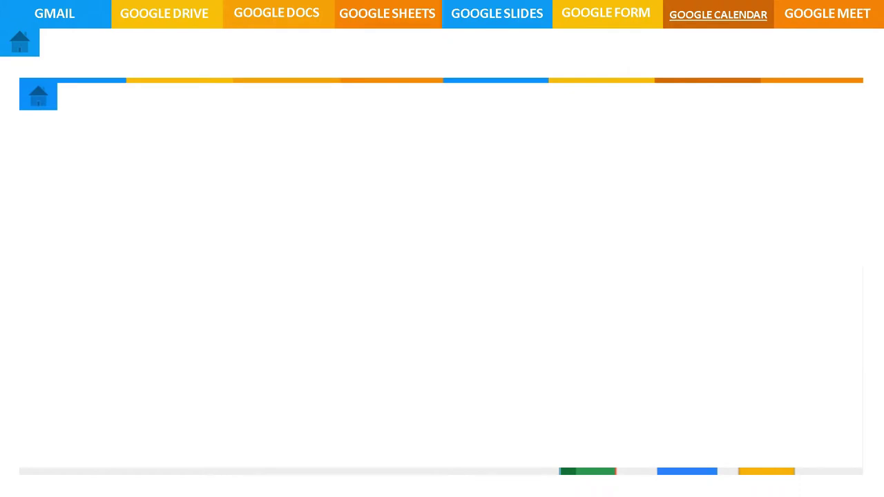
# Step: Bring up the Windows task switcher with Alt+Tab to leave the PowerPoint presentation
pyautogui.hotkey('alt', 'Tab')
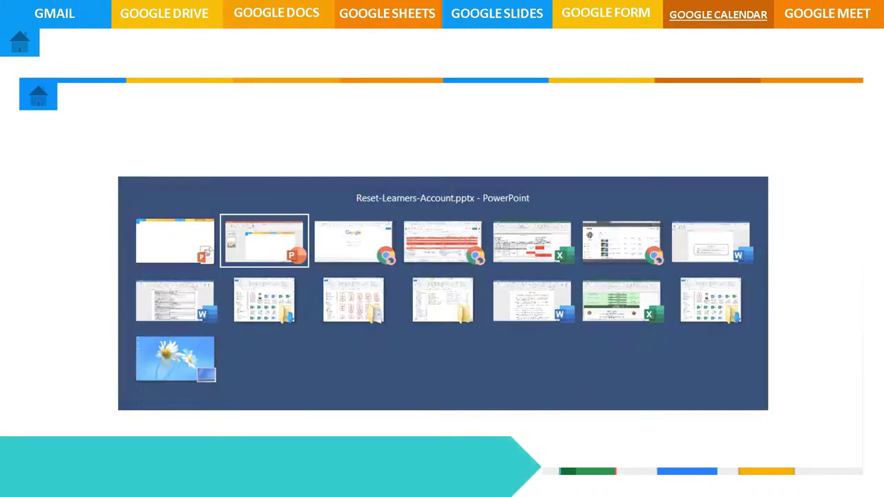
# Step: In Chrome, sign in to Google with another account's email and password
pyautogui.hotkey('alt', 'Tab')
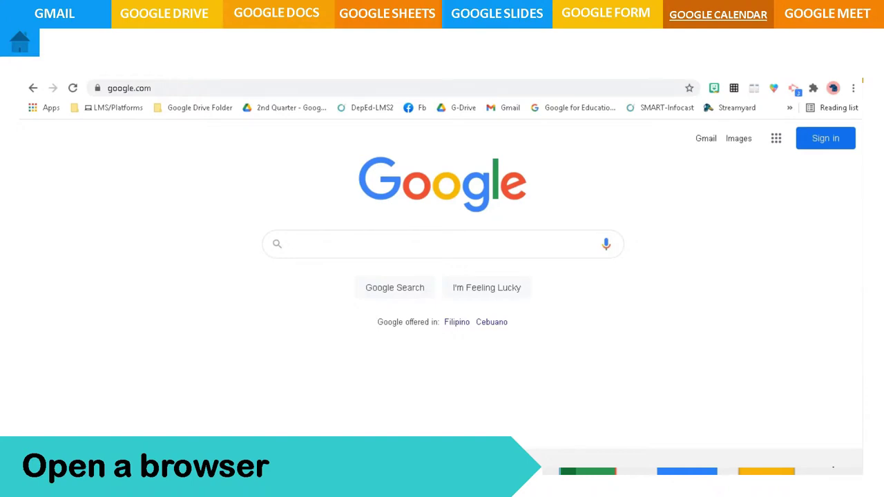
pyautogui.click(807, 145)
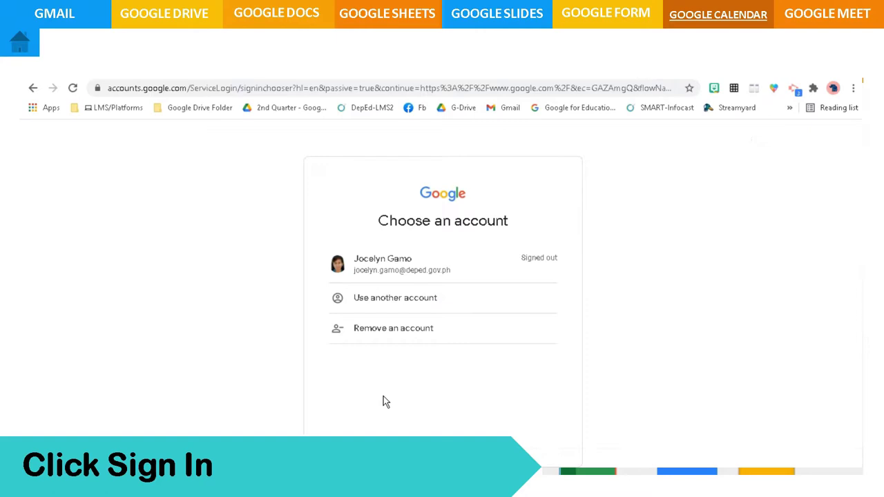
pyautogui.click(403, 308)
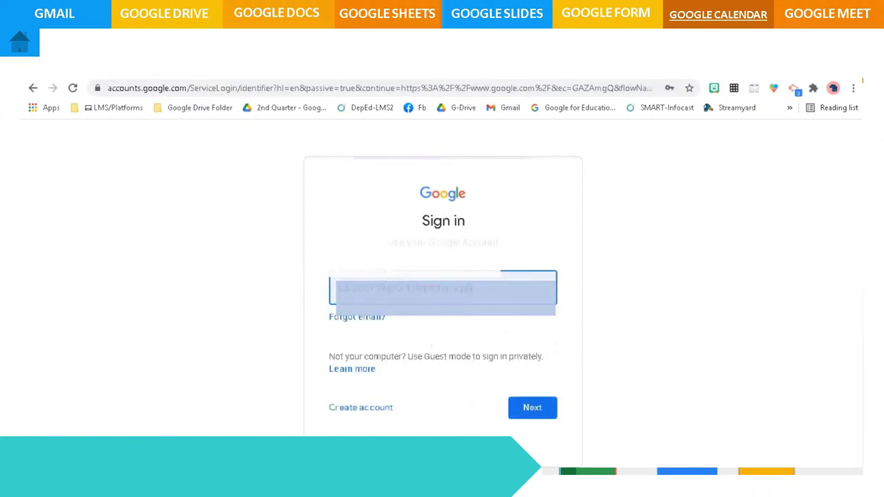
pyautogui.click(526, 409)
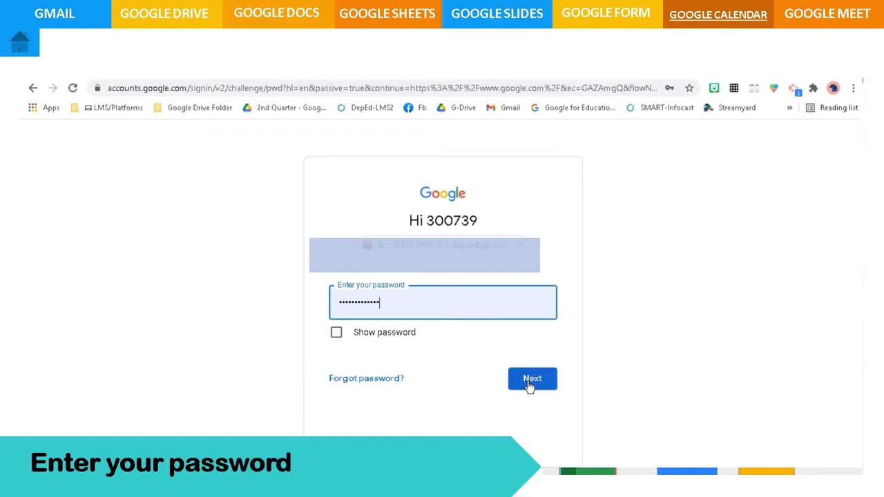
pyautogui.click(528, 382)
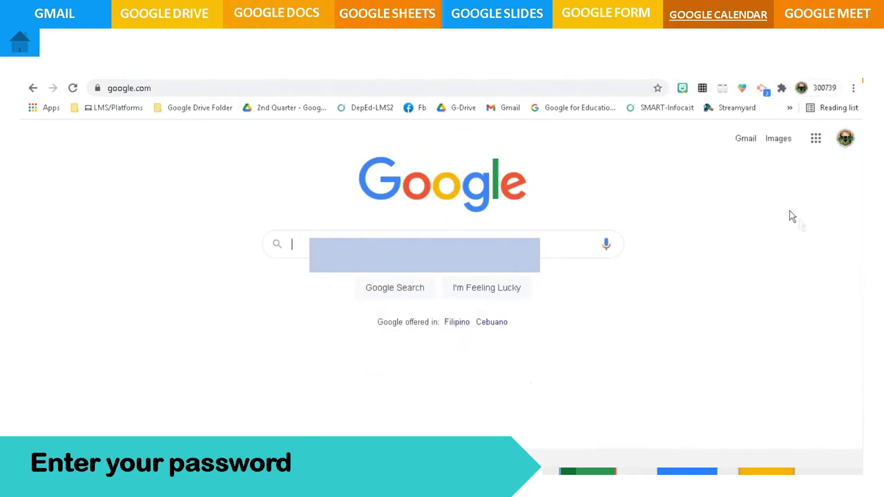
# Step: Launch Admin from the Google apps grid to open the Admin console home
pyautogui.click(816, 141)
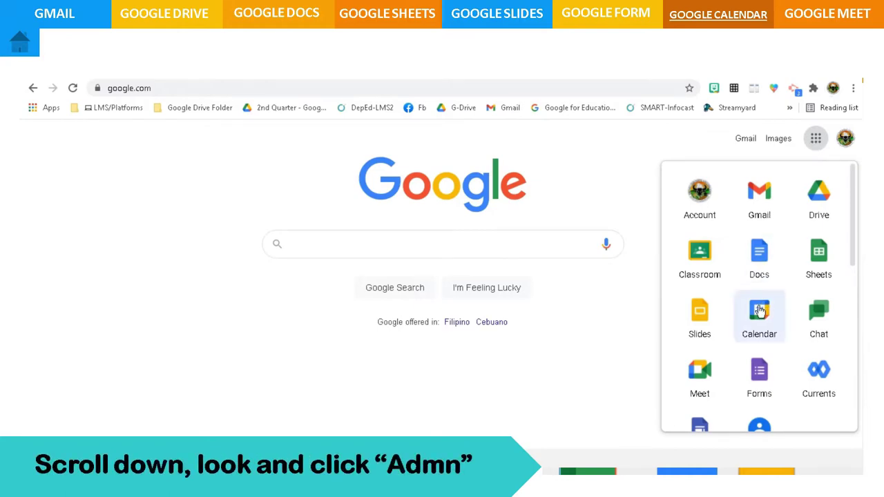
pyautogui.scroll(-2, 759, 314)
pyautogui.scroll(-1, 760, 312)
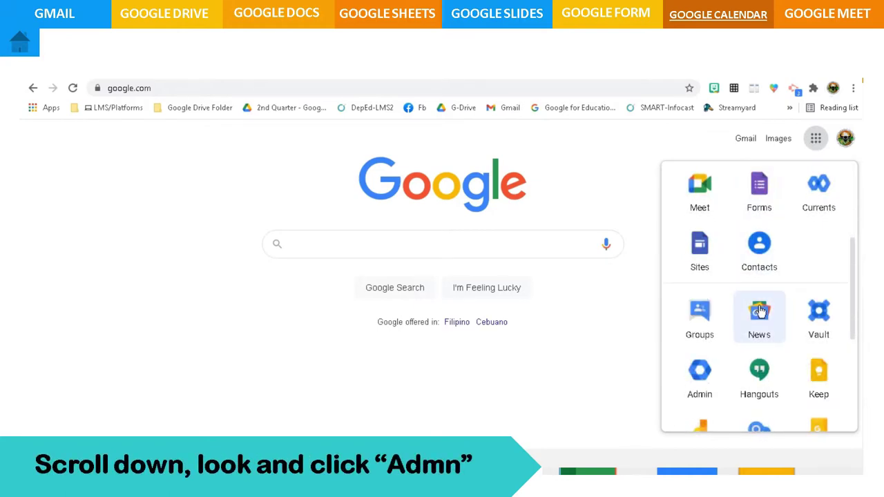
pyautogui.click(698, 377)
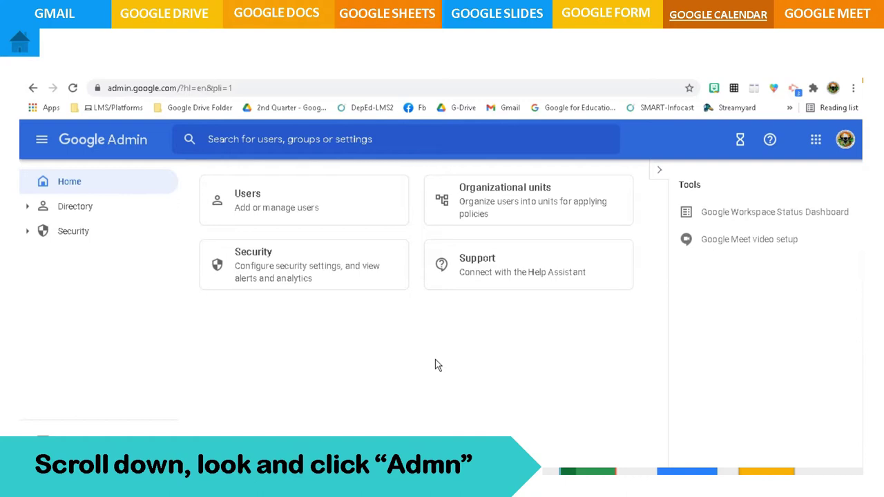
# Step: Open the Users directory and browse the all-organizations user list for a student
pyautogui.click(265, 213)
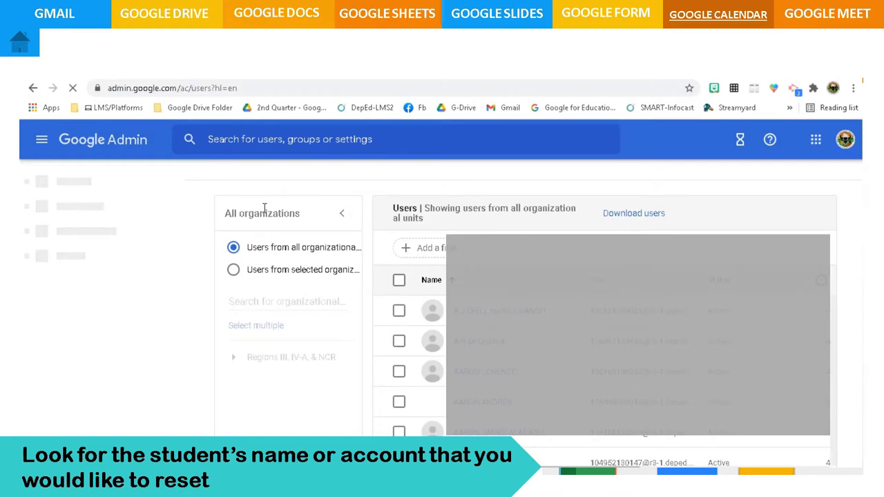
pyautogui.scroll(-2, 570, 371)
pyautogui.scroll(-2, 570, 372)
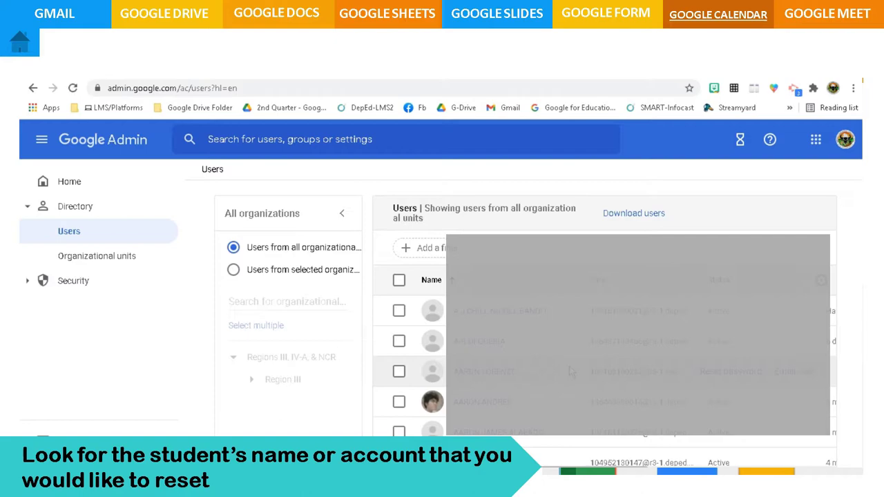
pyautogui.scroll(-1, 568, 371)
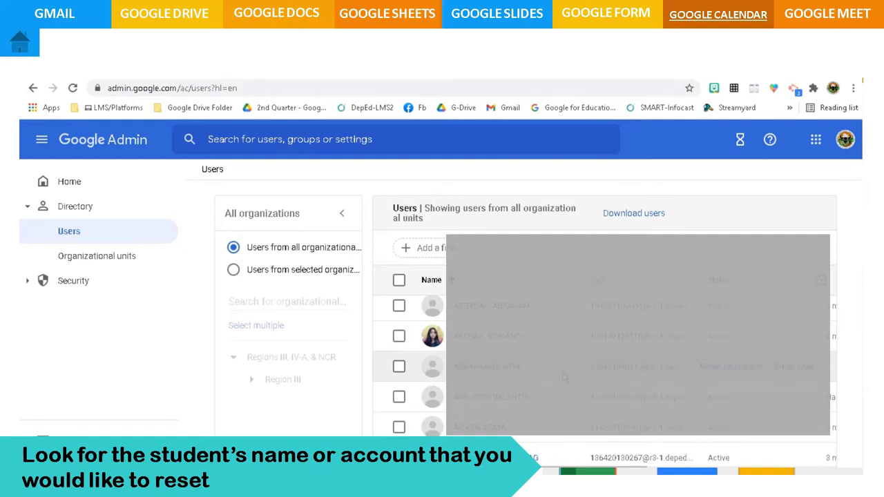
pyautogui.scroll(2, 564, 377)
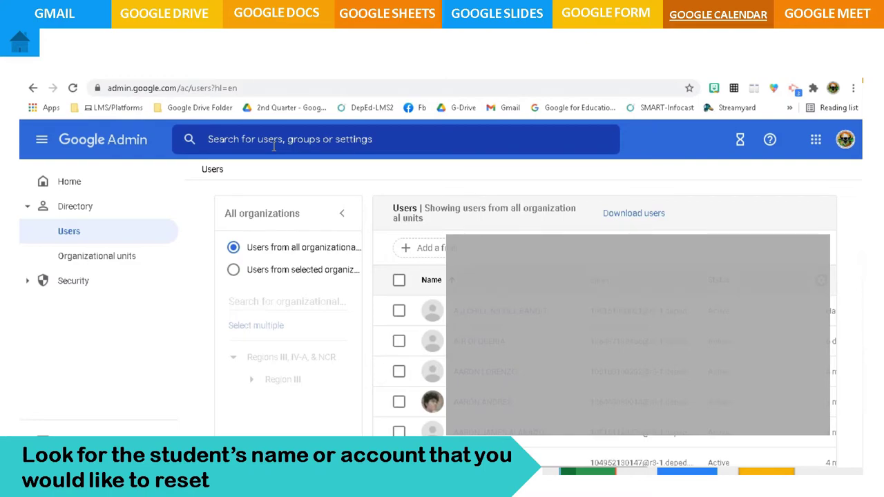
# Step: Search users by the learner's surname and open that learner's profile from the results
pyautogui.click(273, 145)
pyautogui.write('B')
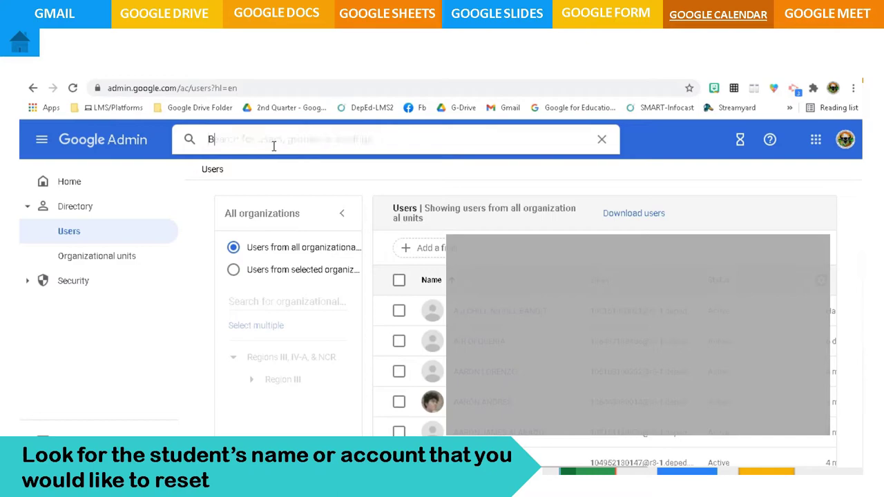
pyautogui.write('artolo')
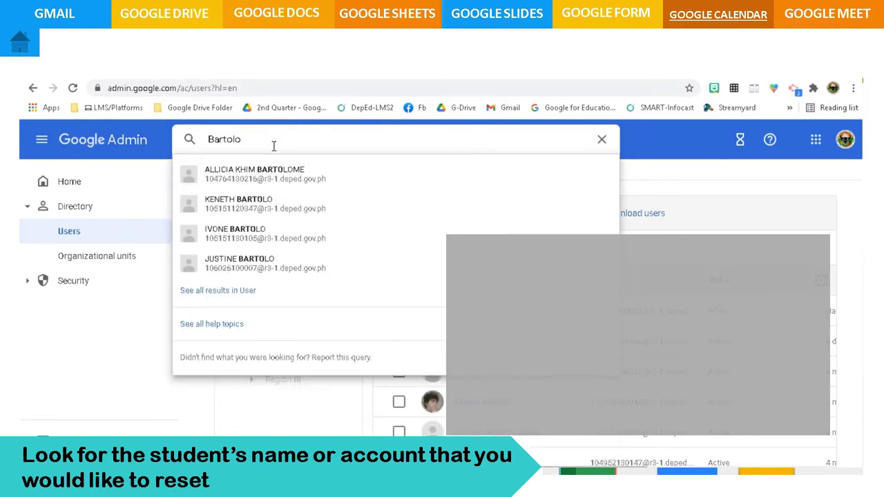
pyautogui.press('Return')
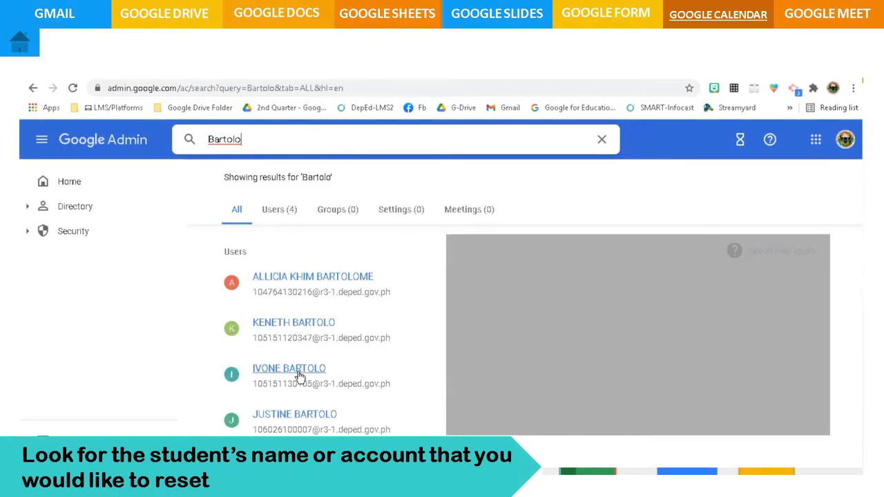
pyautogui.click(299, 372)
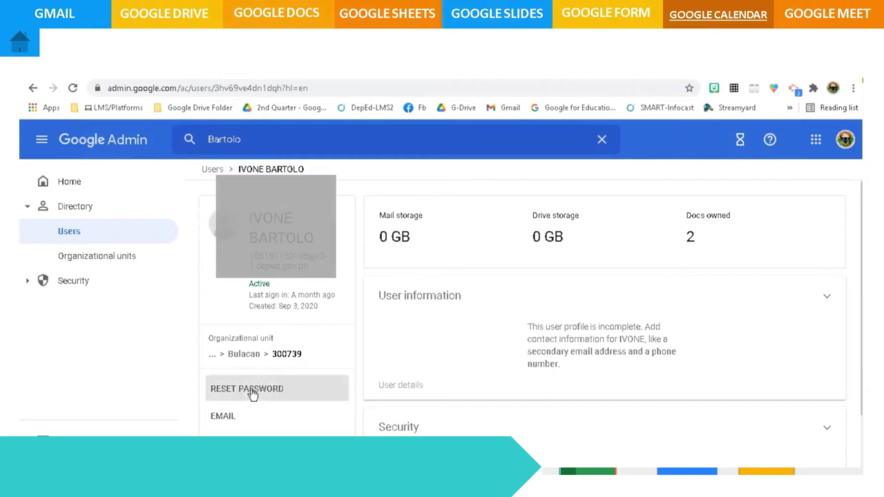
# Step: Reset the learner's password using the 'Automatically generate a password' option
pyautogui.click(253, 391)
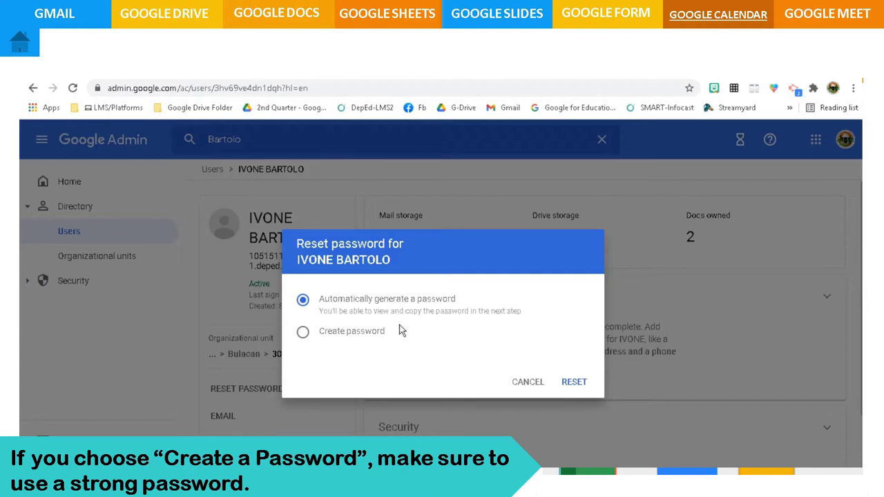
pyautogui.click(576, 387)
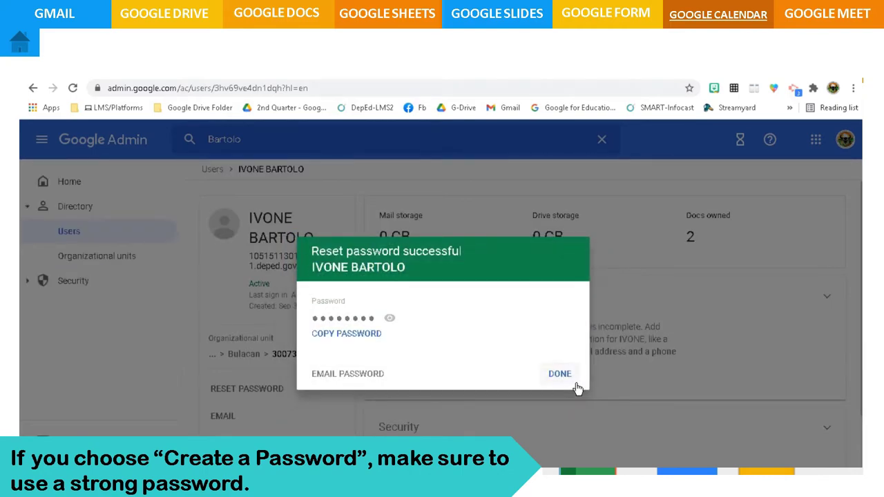
# Step: Copy the new auto-generated password and dismiss the 'Reset password successful' dialog
pyautogui.click(336, 338)
pyautogui.click(337, 338)
pyautogui.click(558, 375)
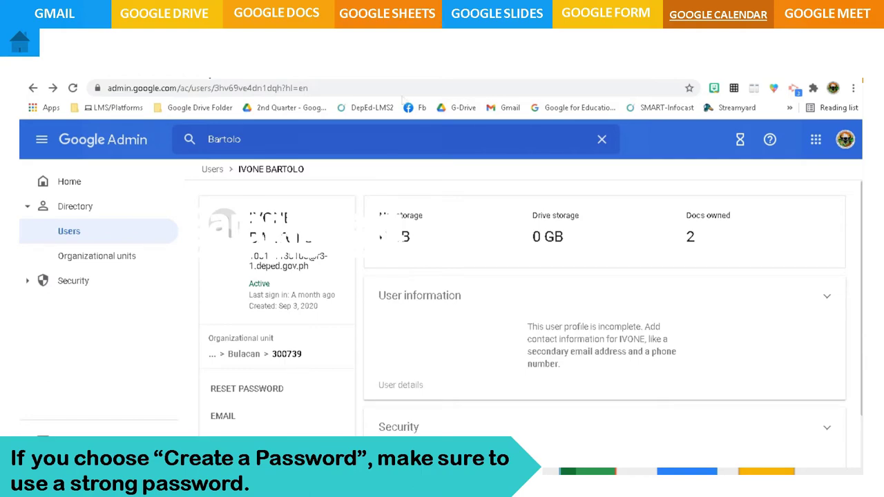
# Step: Replace the search with 'Fernando' and open the second student's profile from the results
pyautogui.click(264, 147)
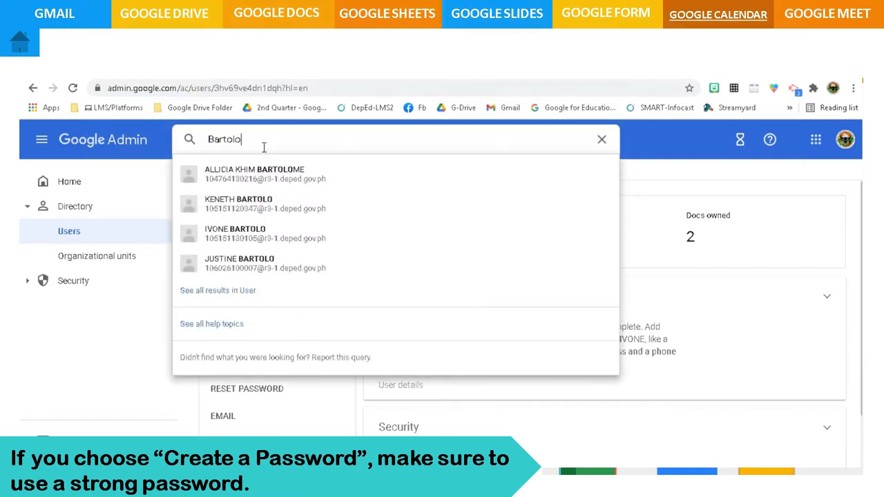
pyautogui.moveTo(262, 145); pyautogui.dragTo(155, 158)
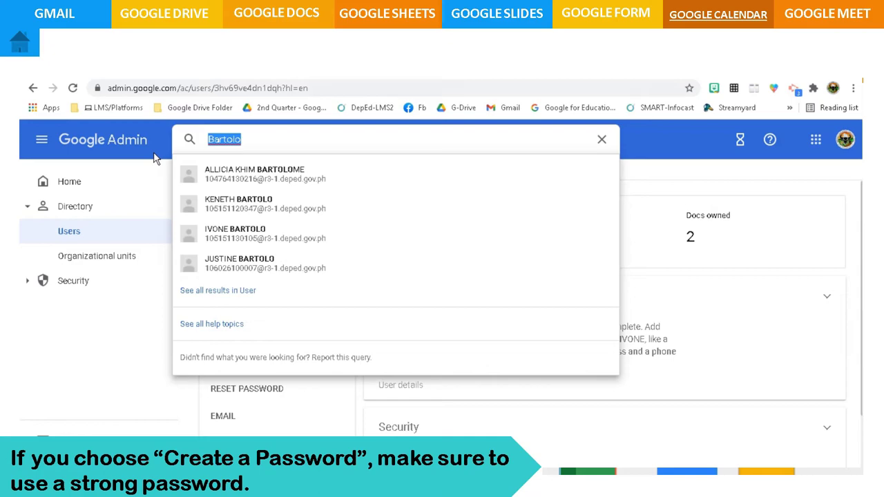
pyautogui.write('Fernand')
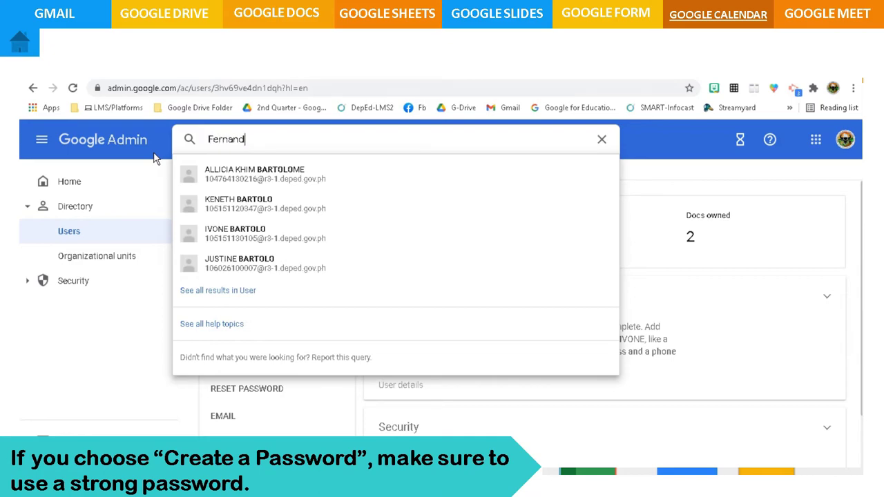
pyautogui.write('o')
pyautogui.press('Return')
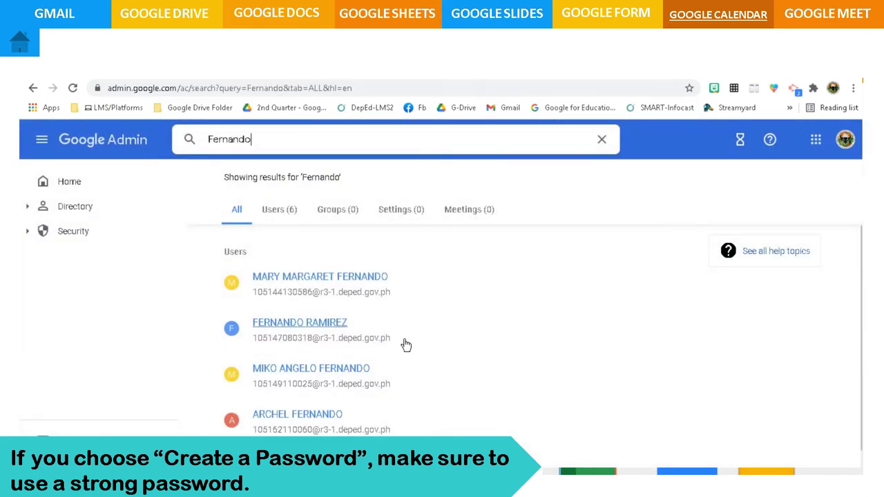
pyautogui.scroll(-2, 405, 346)
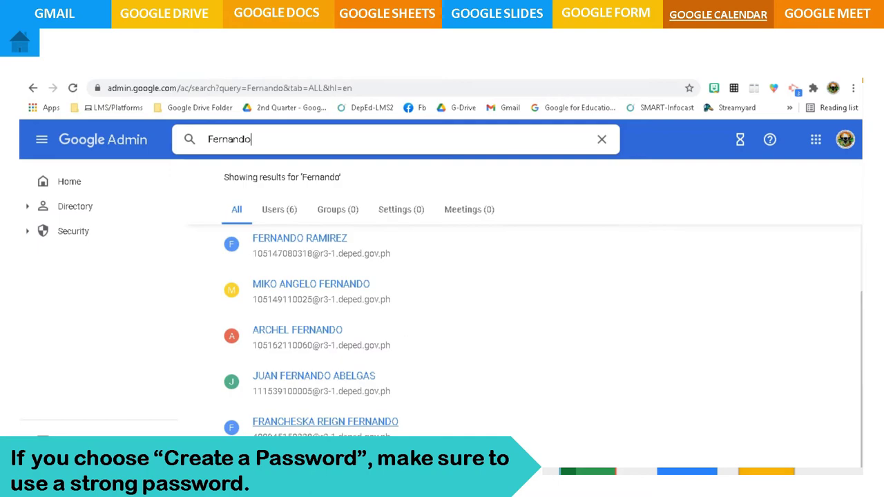
pyautogui.click(317, 428)
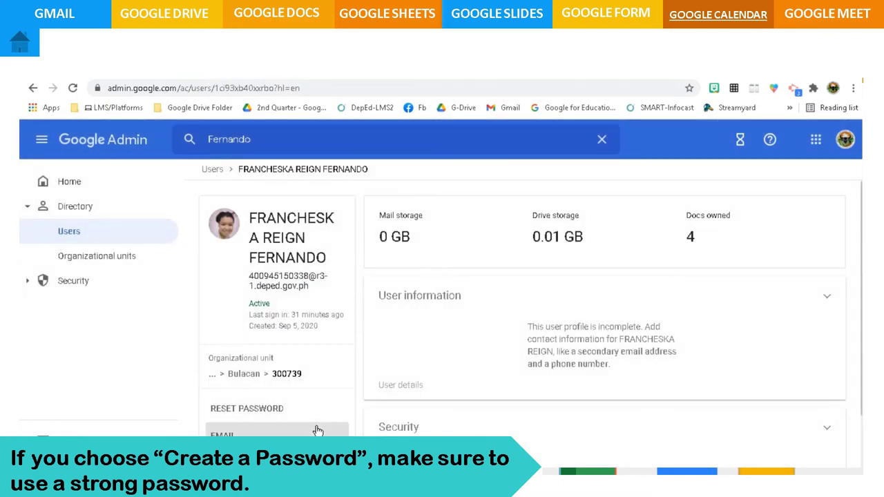
# Step: Start a reset with 'Create password', entering a custom password and keeping 'Ask user to change' checked
pyautogui.click(274, 420)
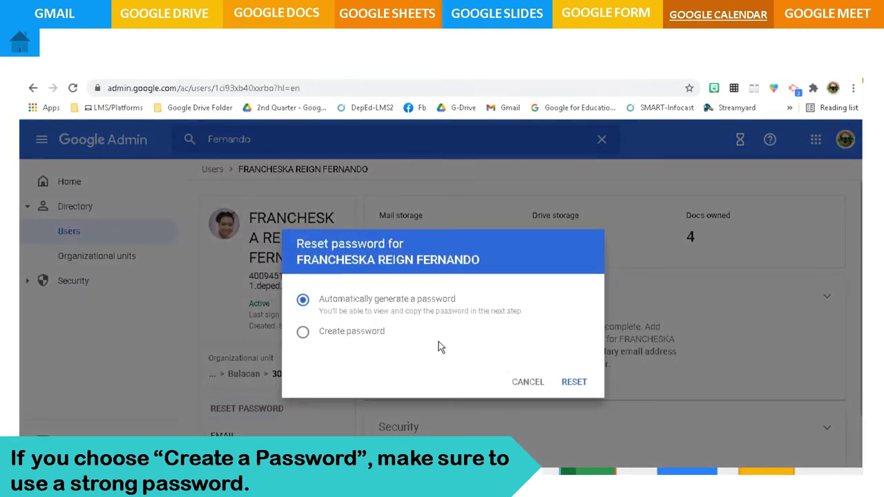
pyautogui.click(370, 334)
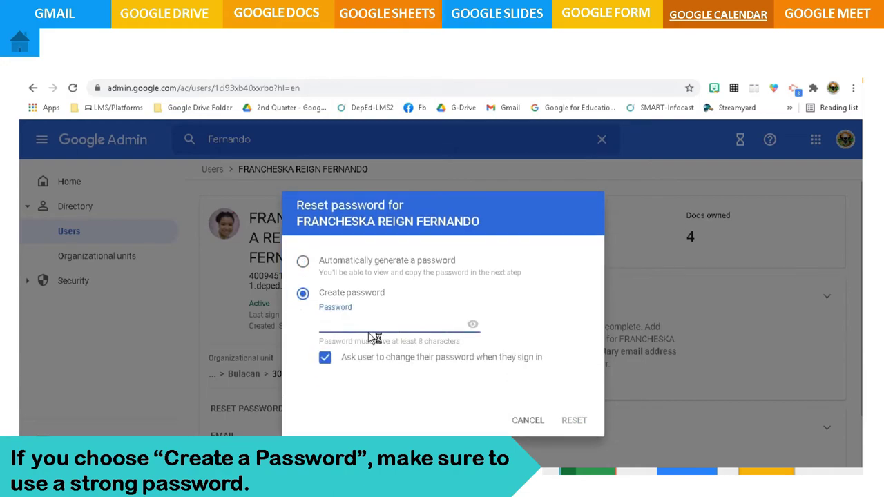
pyautogui.click(308, 268)
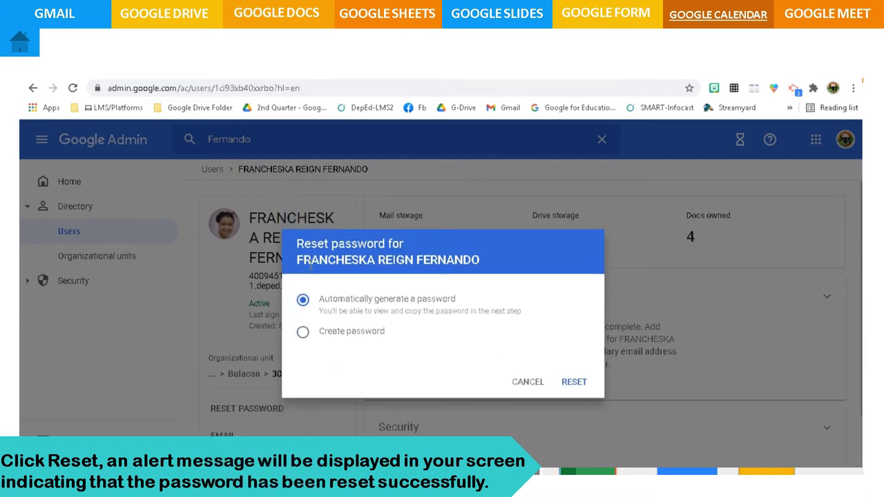
pyautogui.click(306, 334)
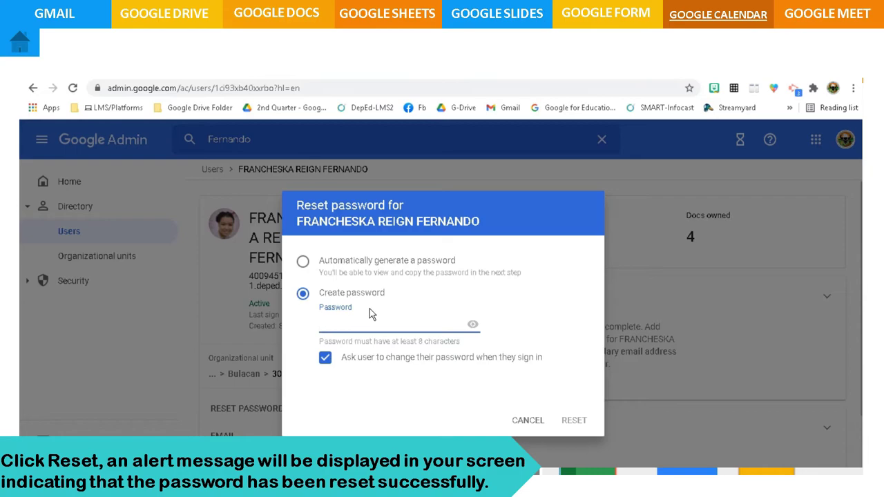
pyautogui.write('••••••••')
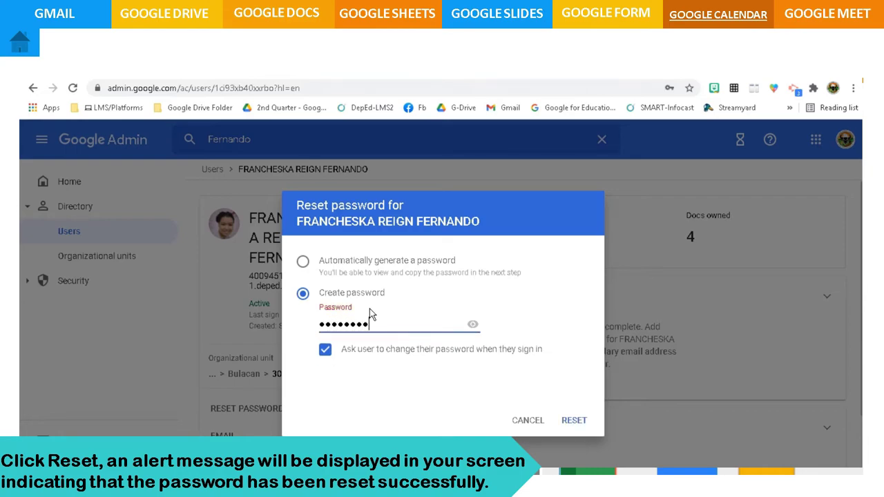
pyautogui.write('•••••')
pyautogui.write('•')
pyautogui.hotkey('ctrl', 'a')
pyautogui.write('•••')
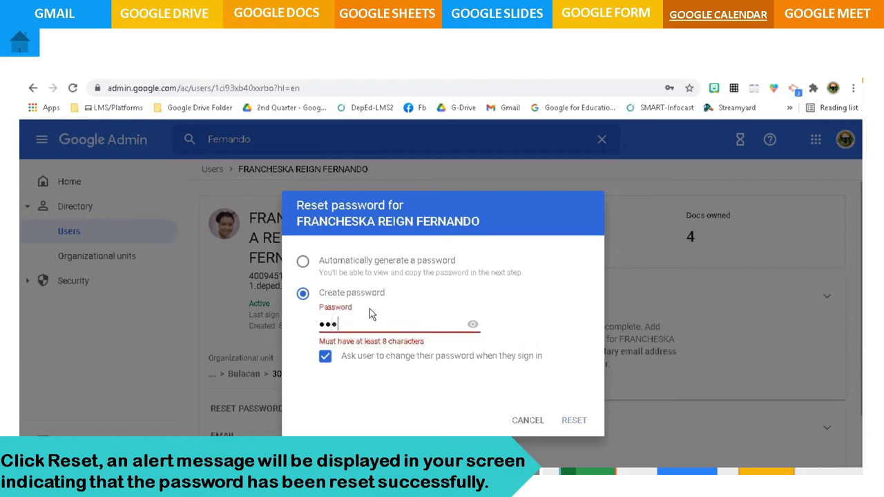
pyautogui.write('••••••••')
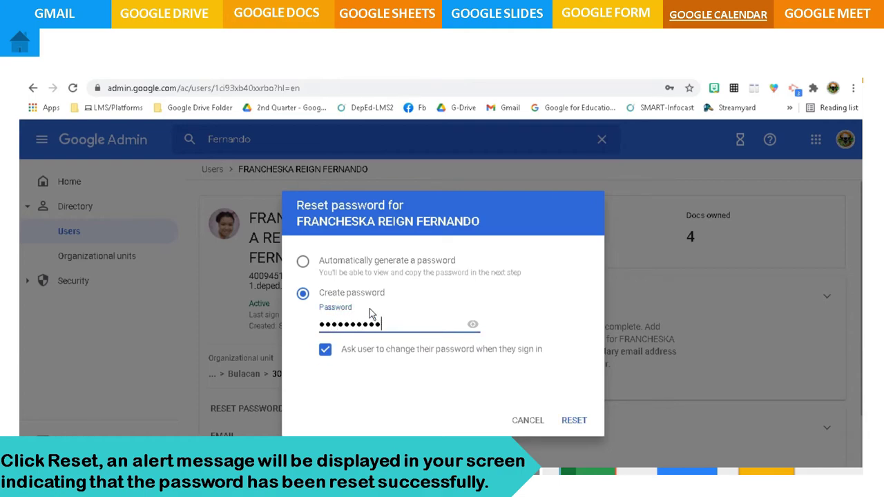
pyautogui.write('••••')
# Step: Apply the custom password reset, copy the temporary password, and close the confirmation
pyautogui.click(572, 423)
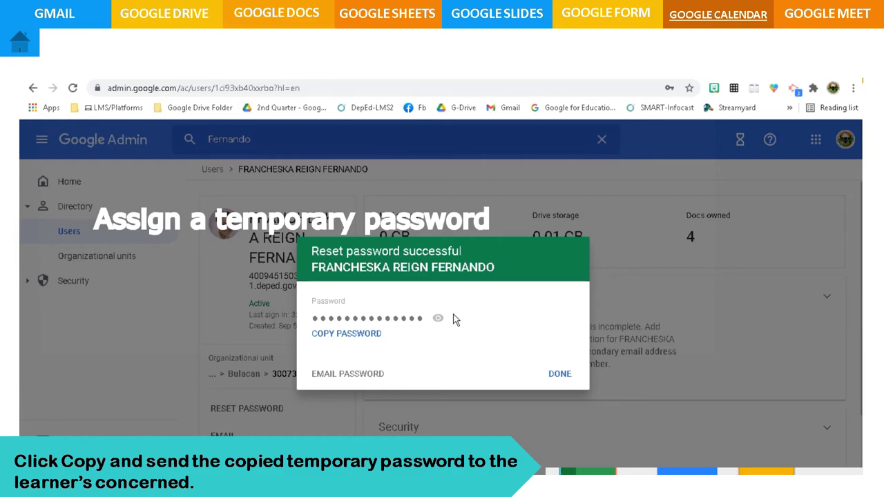
pyautogui.click(353, 341)
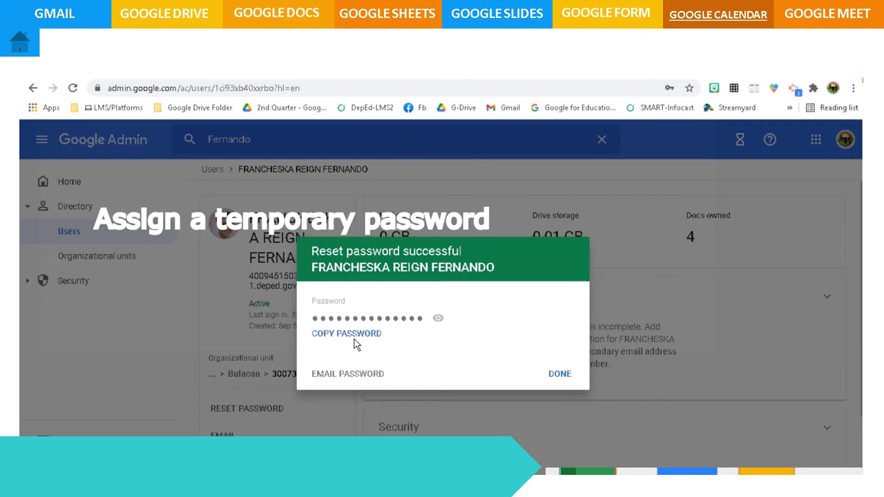
pyautogui.click(560, 375)
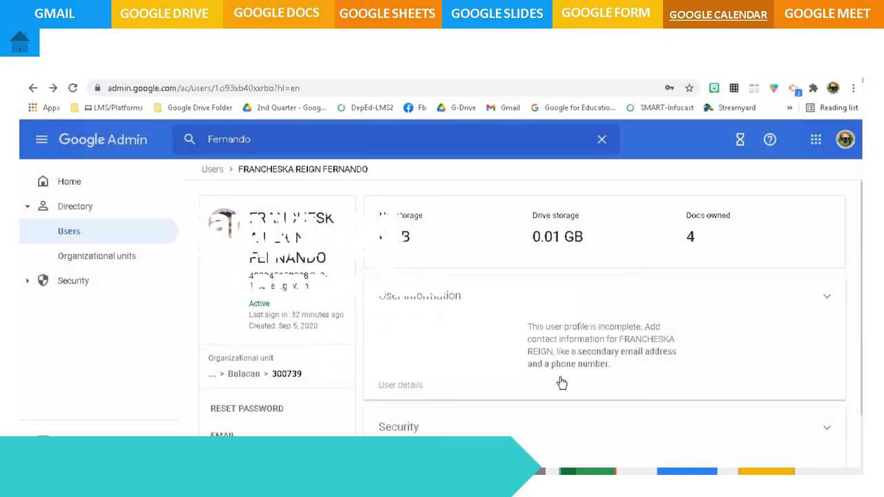